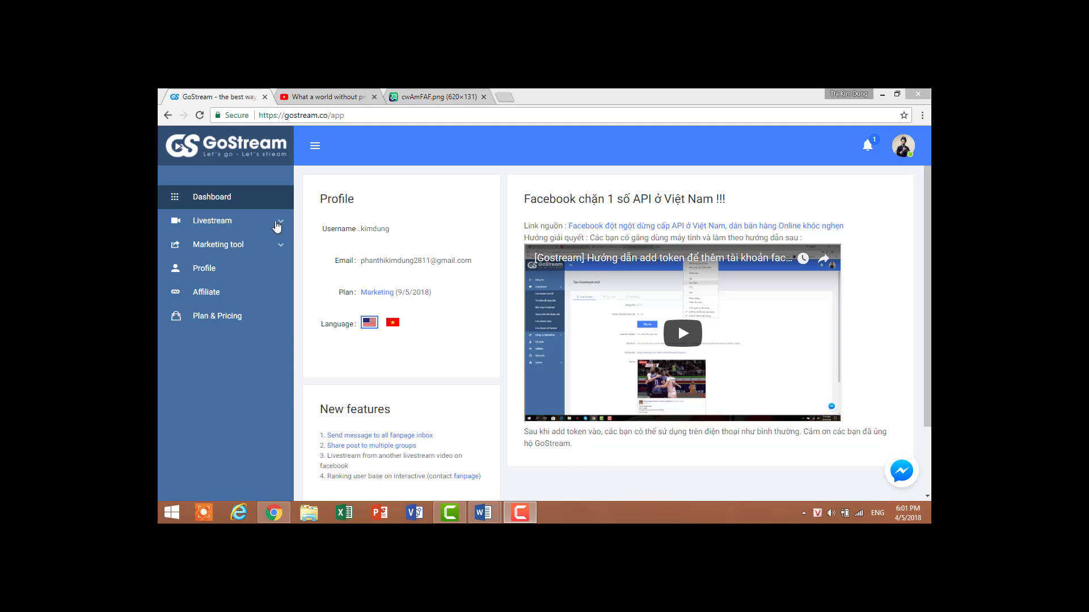
Start a new live stream from a pre-recorded video via the Livestream menu
{"action": "left_click", "coordinate": [234, 224]}
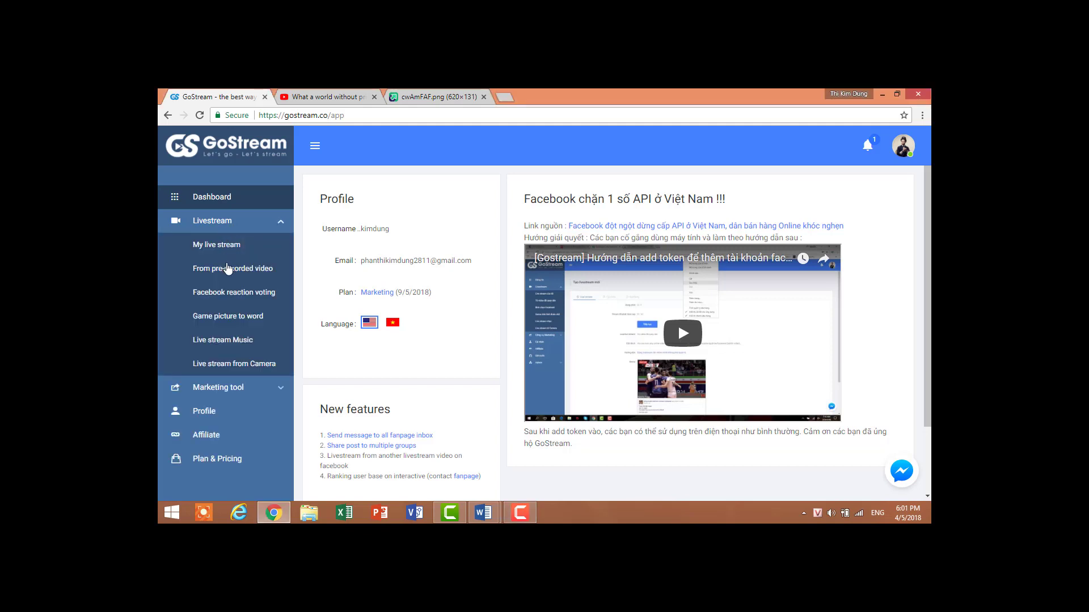
{"action": "left_click", "coordinate": [229, 270]}
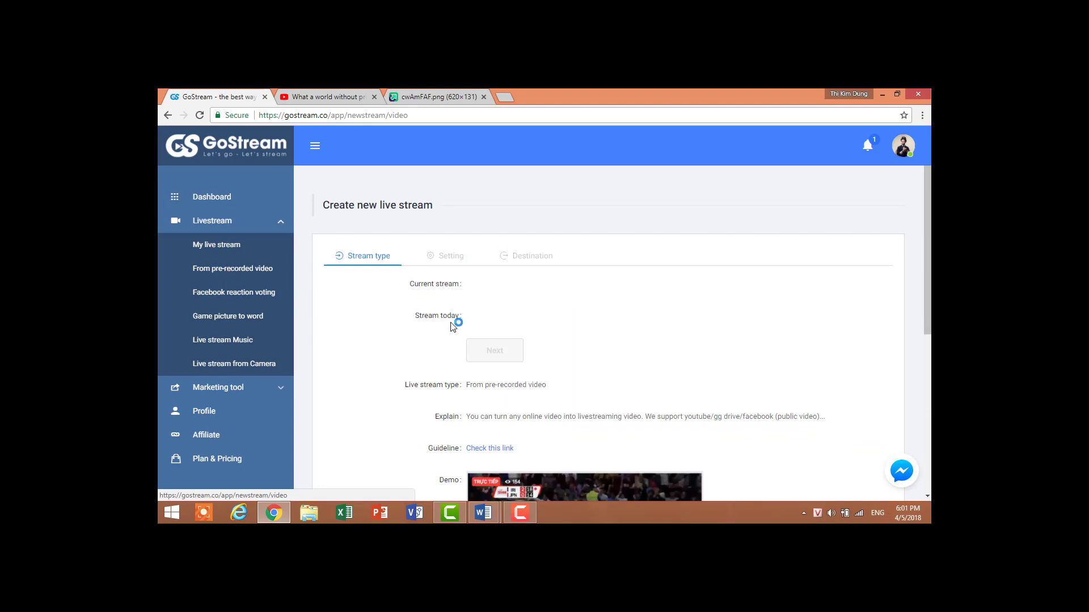
Advance to the Setting step and copy the YouTube video's address from its browser tab
{"action": "left_click", "coordinate": [489, 349]}
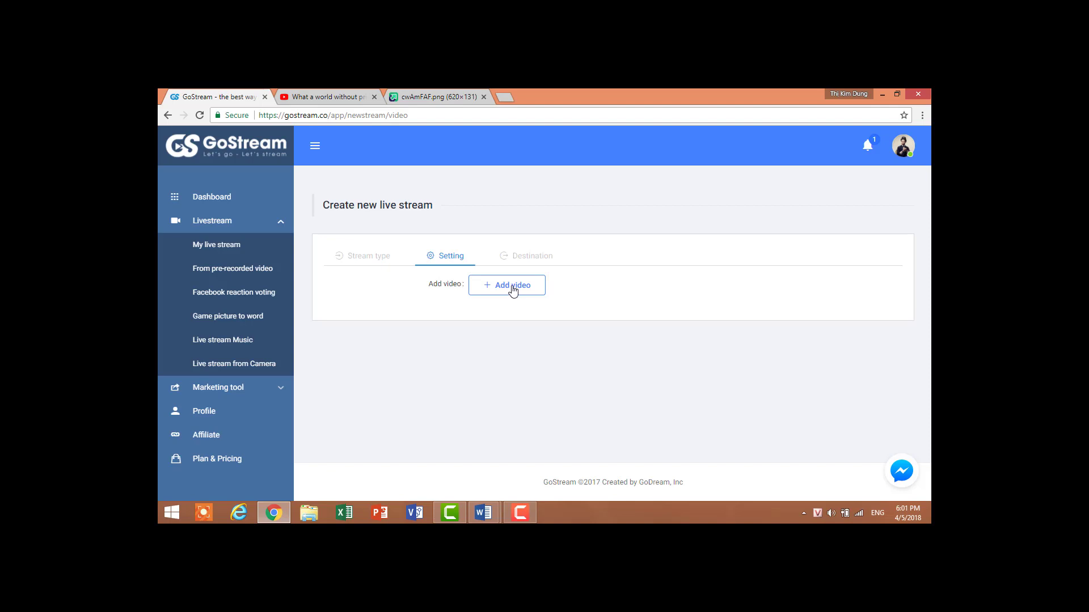
{"action": "left_click", "coordinate": [336, 97]}
{"action": "left_click", "coordinate": [351, 115]}
{"action": "right_click", "coordinate": [344, 115]}
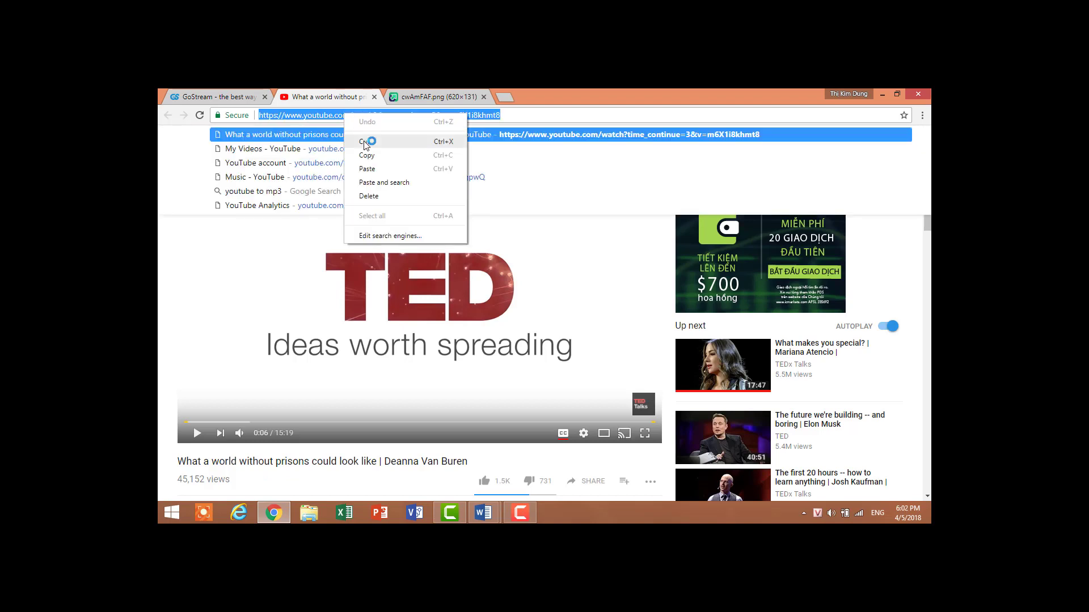
{"action": "left_click", "coordinate": [367, 156]}
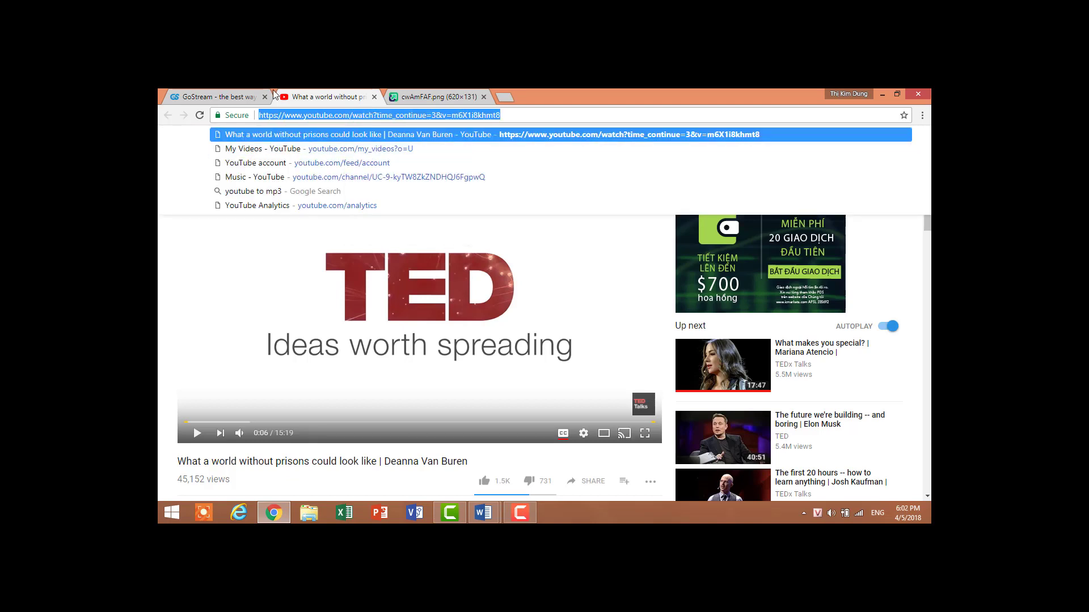
{"action": "left_click", "coordinate": [241, 97]}
Paste the YouTube video link into the Add video prompt and confirm it
{"action": "left_click", "coordinate": [501, 287]}
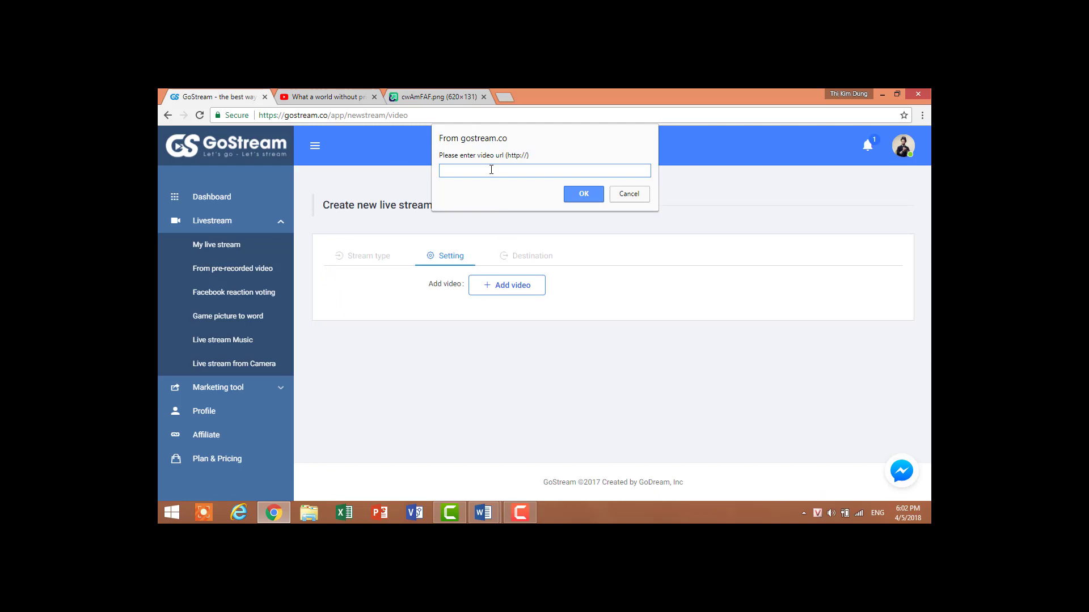
{"action": "right_click", "coordinate": [491, 170]}
{"action": "left_click", "coordinate": [510, 223]}
{"action": "left_click", "coordinate": [574, 196]}
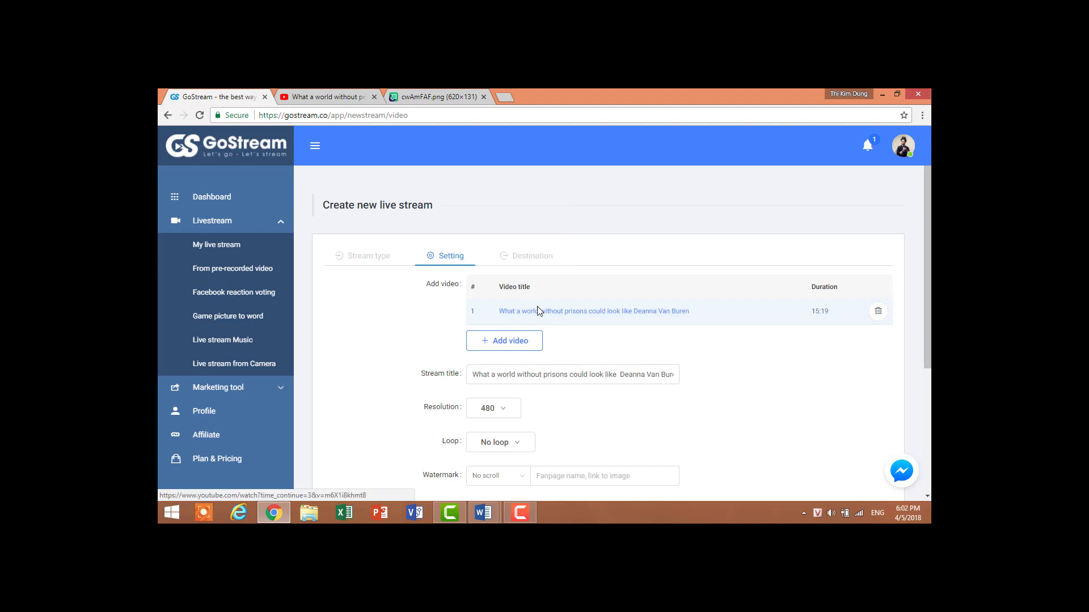
Set resolution to 720, loop to Infinite, and watermark text to GoStream
{"action": "scroll", "coordinate": [564, 314], "scroll_direction": "down", "scroll_amount": 1}
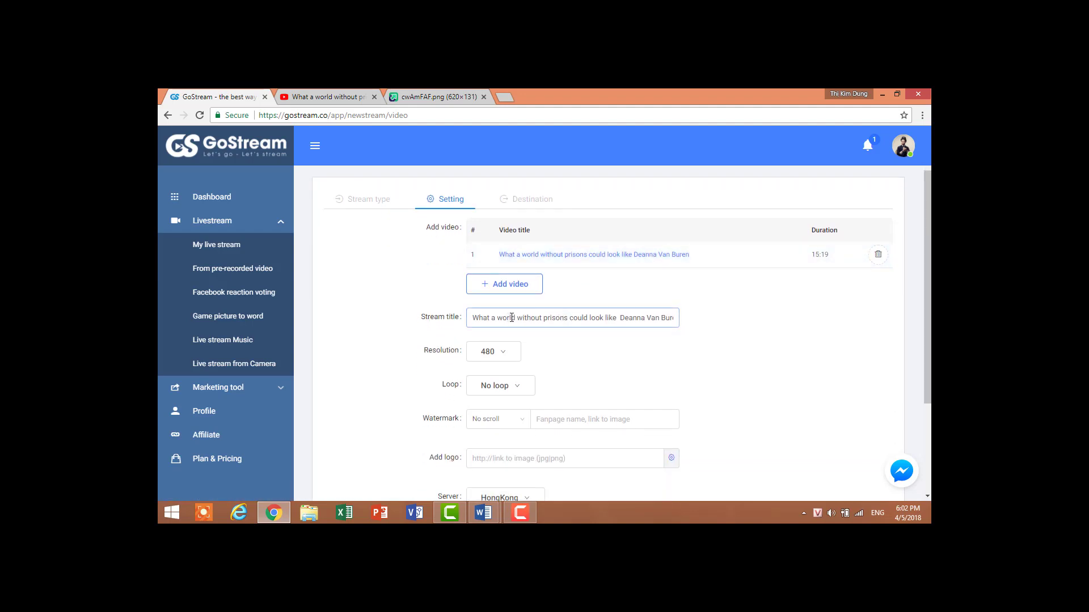
{"action": "scroll", "coordinate": [512, 318], "scroll_direction": "down", "scroll_amount": 1}
{"action": "left_click", "coordinate": [501, 301]}
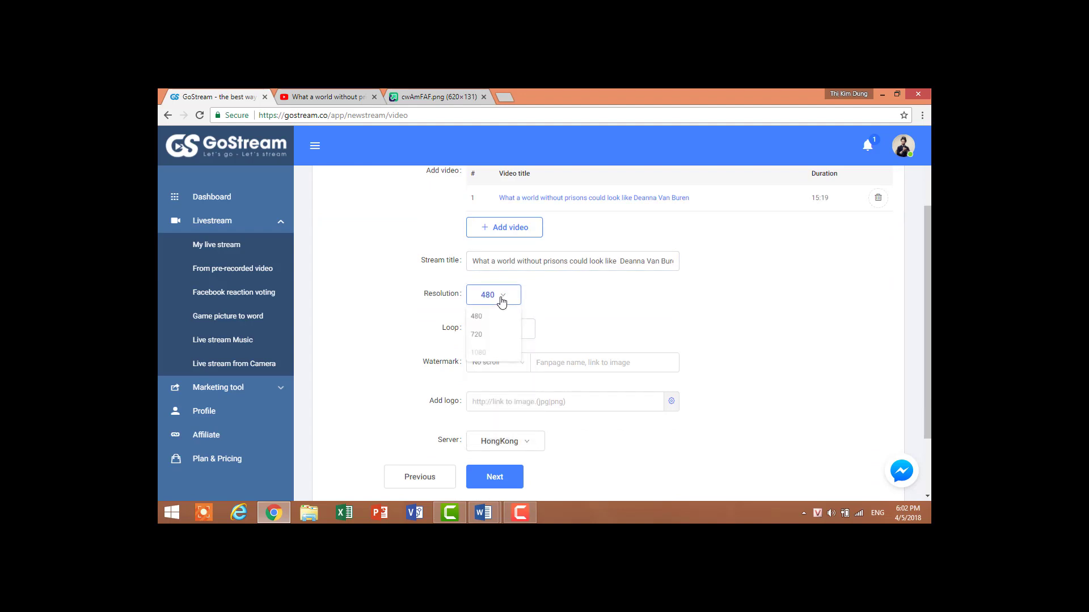
{"action": "left_click", "coordinate": [486, 336]}
{"action": "left_click", "coordinate": [489, 332]}
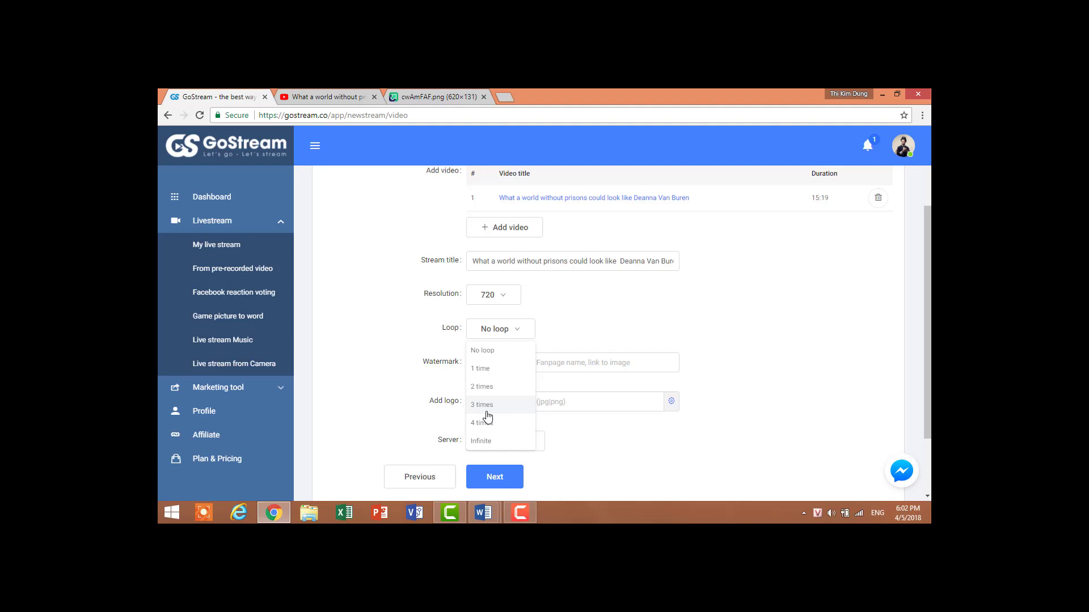
{"action": "left_click", "coordinate": [484, 442]}
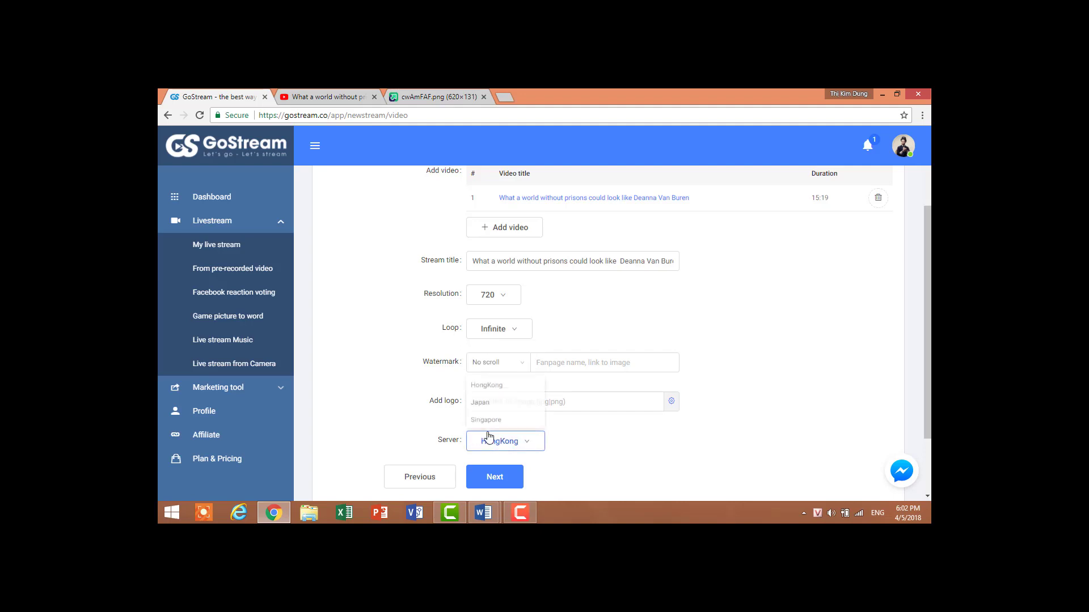
{"action": "left_click", "coordinate": [548, 363]}
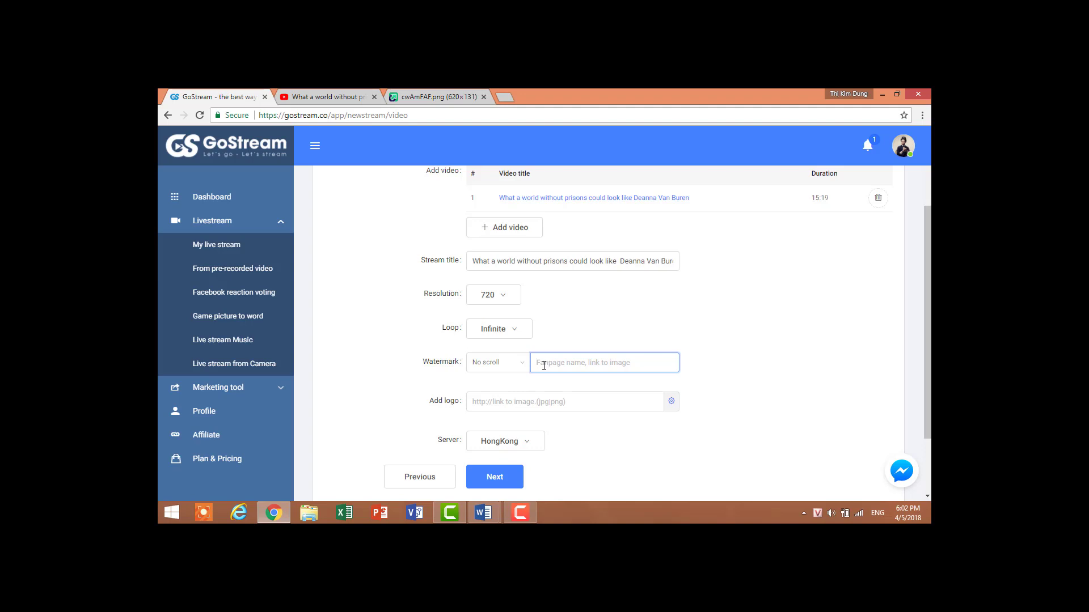
{"action": "type", "text": "GoStream"}
{"action": "left_click", "coordinate": [550, 380]}
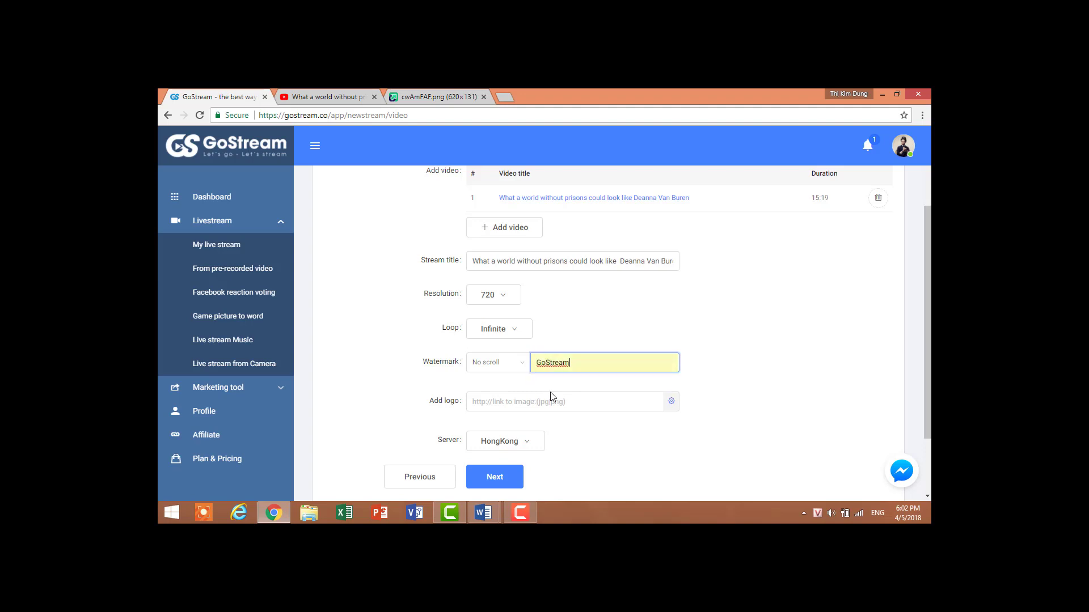
Copy the imgur GoStream logo image address for the logo field
{"action": "left_click", "coordinate": [544, 400]}
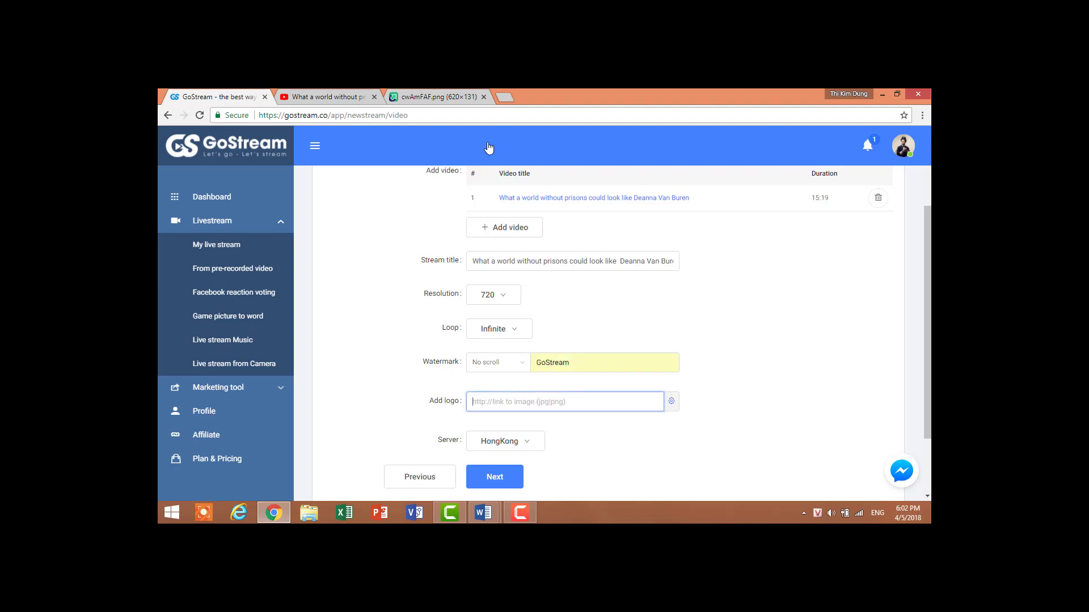
{"action": "left_click", "coordinate": [465, 96]}
{"action": "left_click", "coordinate": [368, 113]}
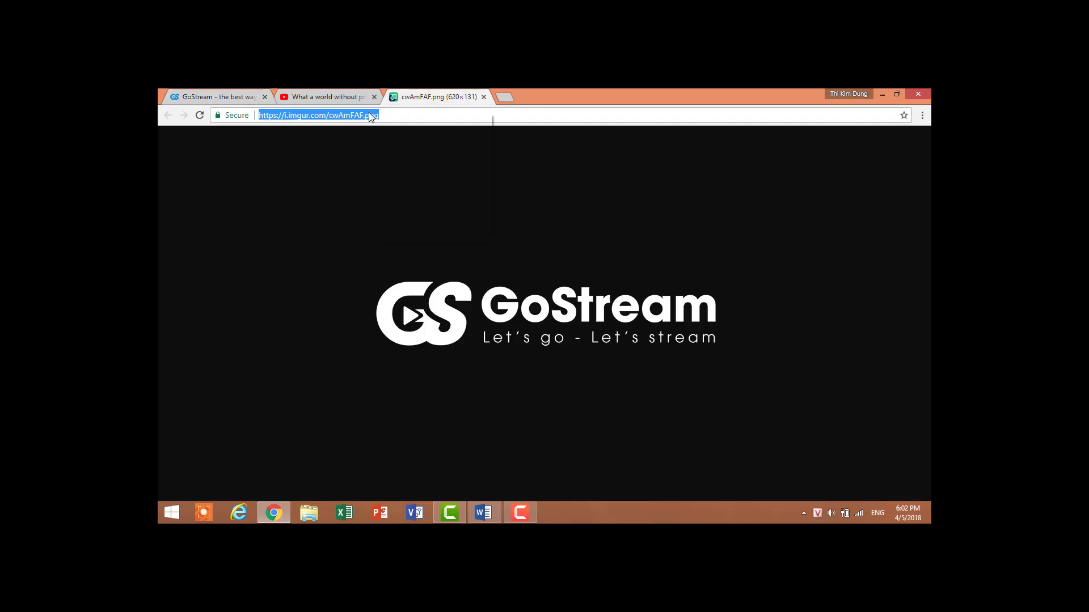
{"action": "right_click", "coordinate": [368, 113]}
{"action": "left_click", "coordinate": [391, 154]}
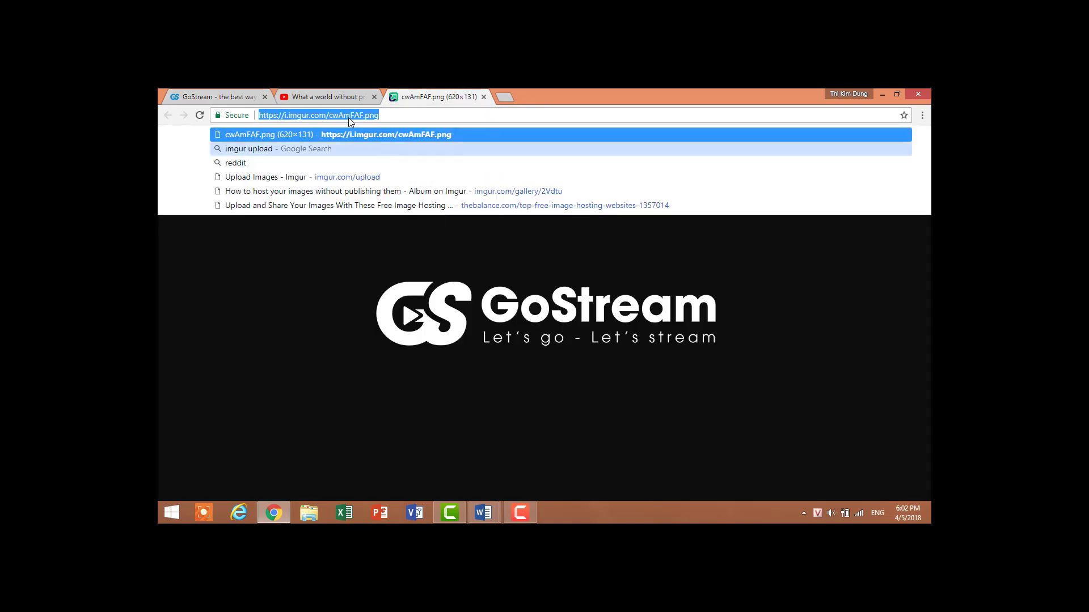
{"action": "left_click", "coordinate": [230, 97]}
Paste the imgur logo link, keep the HongKong server, and continue to the Destination step
{"action": "right_click", "coordinate": [491, 404]}
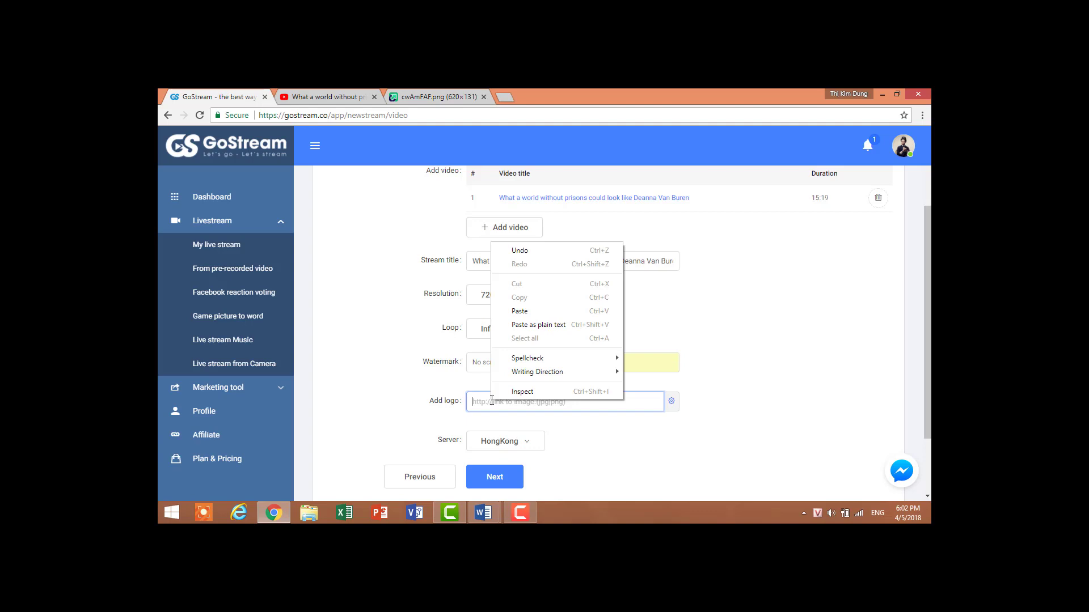
{"action": "left_click", "coordinate": [530, 312]}
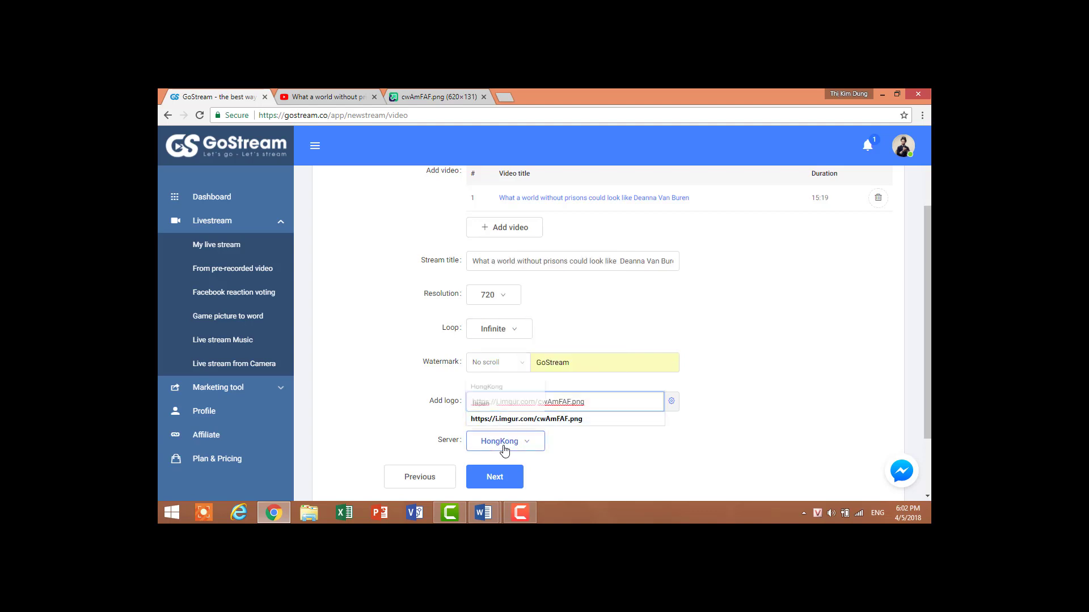
{"action": "left_click", "coordinate": [522, 448]}
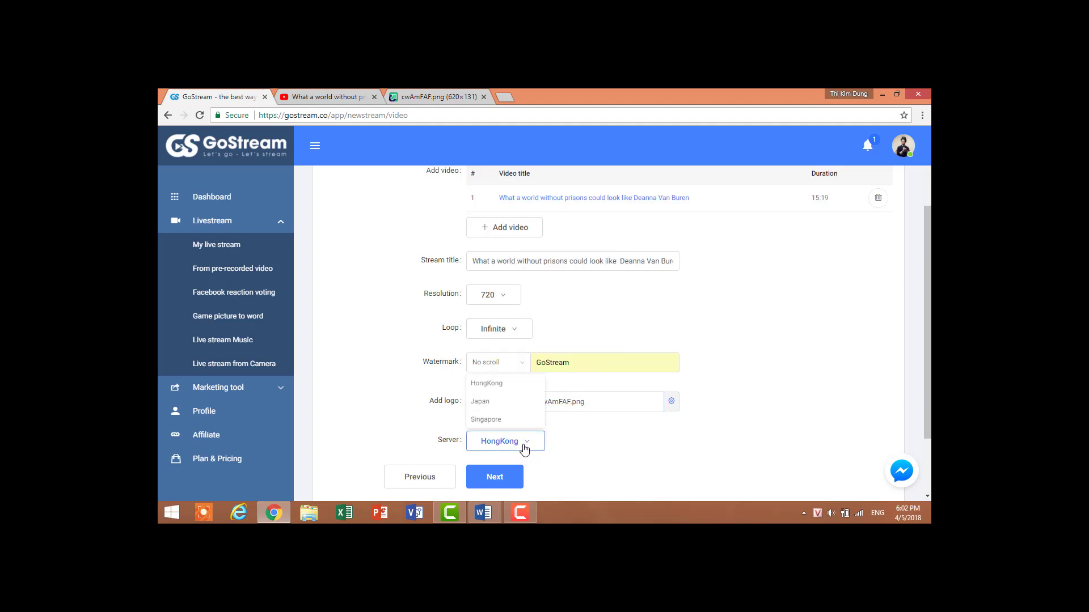
{"action": "left_click", "coordinate": [568, 448]}
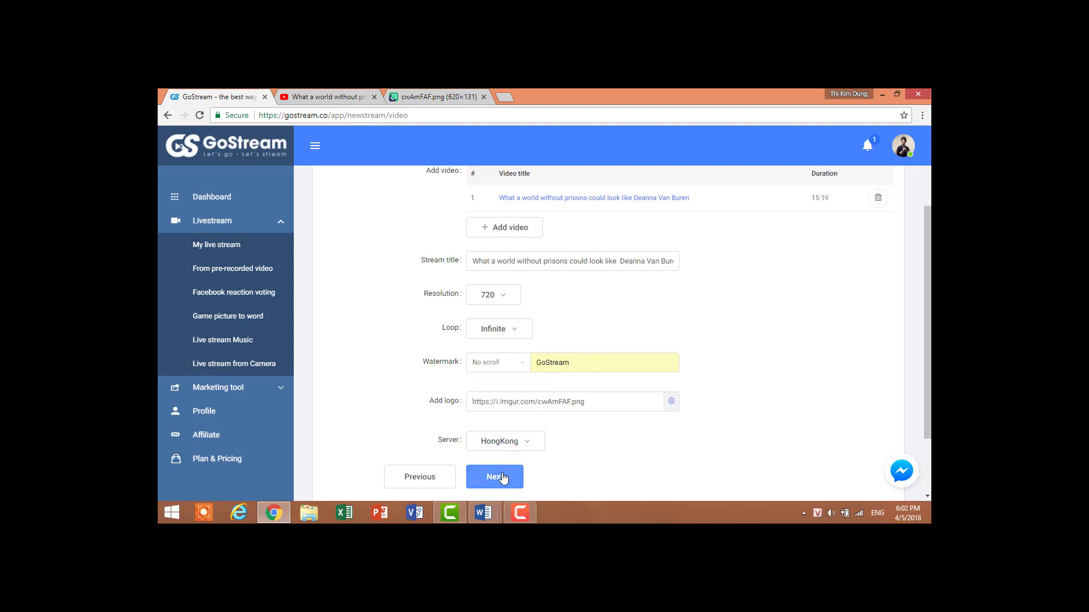
{"action": "left_click", "coordinate": [486, 478]}
{"action": "left_click", "coordinate": [503, 286]}
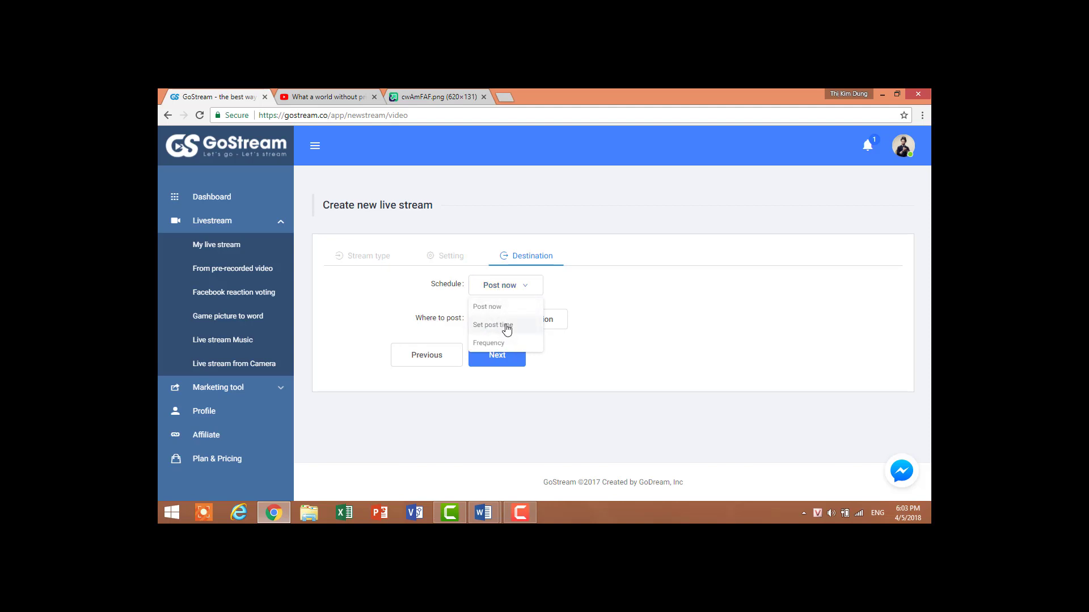
Keep the schedule at Post now and choose Facebook as a new destination
{"action": "left_click", "coordinate": [492, 309]}
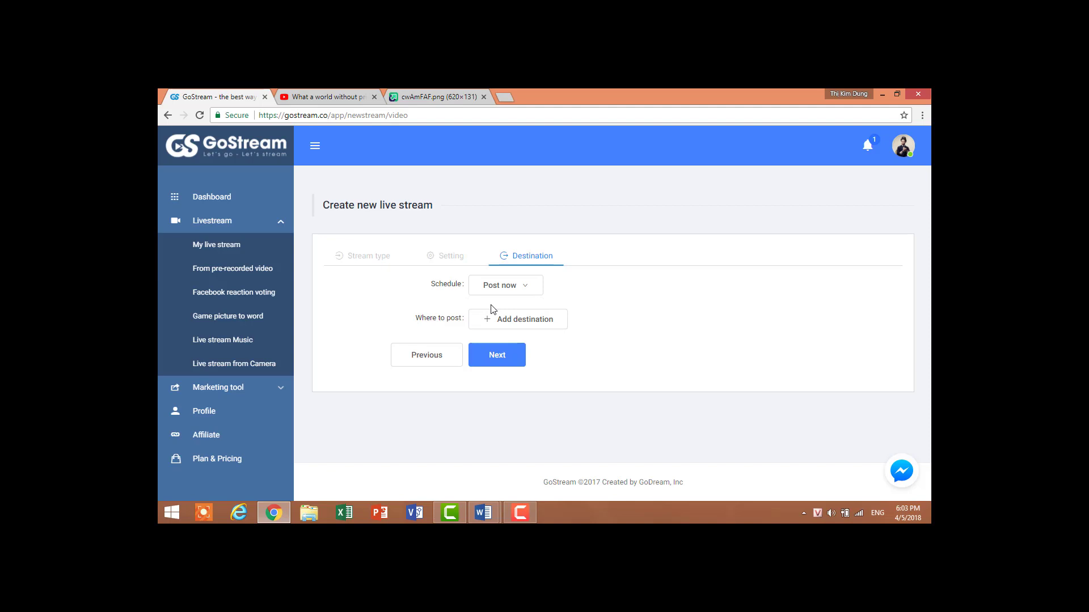
{"action": "left_click", "coordinate": [519, 321]}
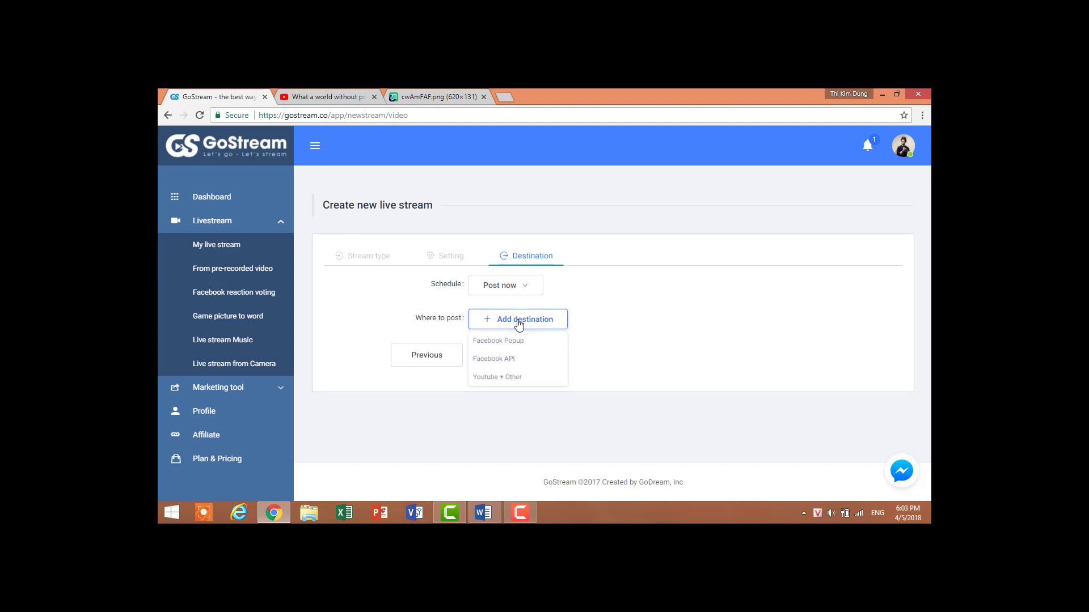
{"action": "left_click", "coordinate": [502, 359]}
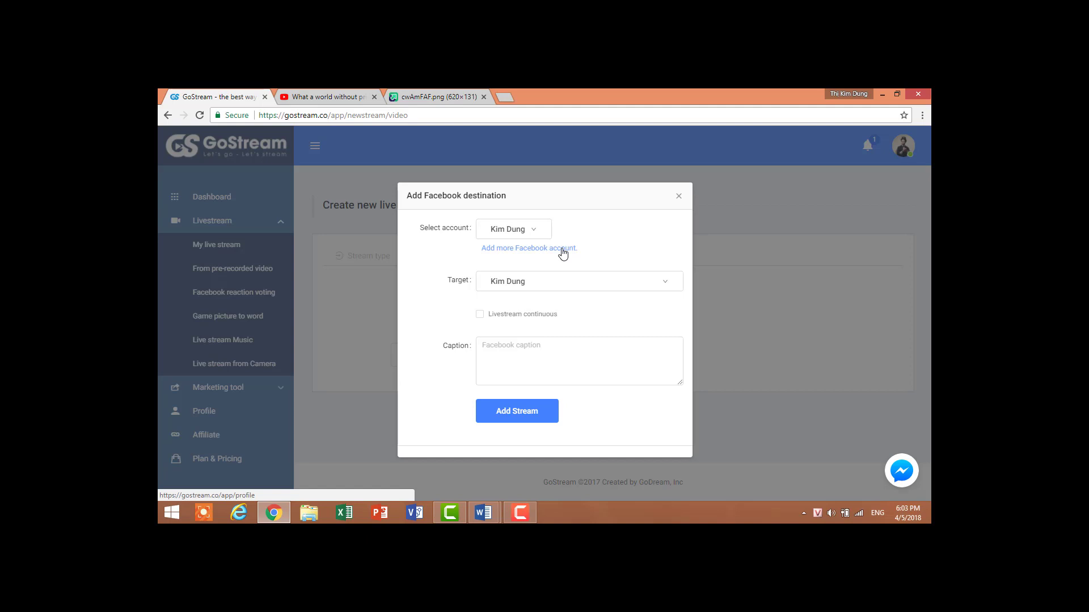
Add the Goheart fanpage destination with caption 'Tesst' and launch the live stream
{"action": "left_click", "coordinate": [518, 283]}
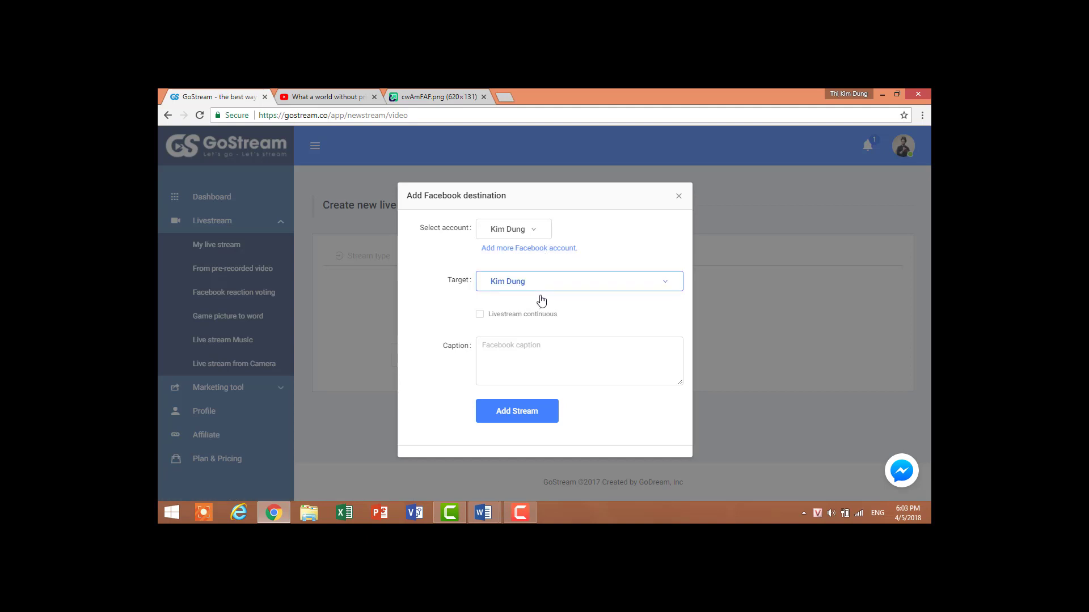
{"action": "left_click", "coordinate": [539, 298]}
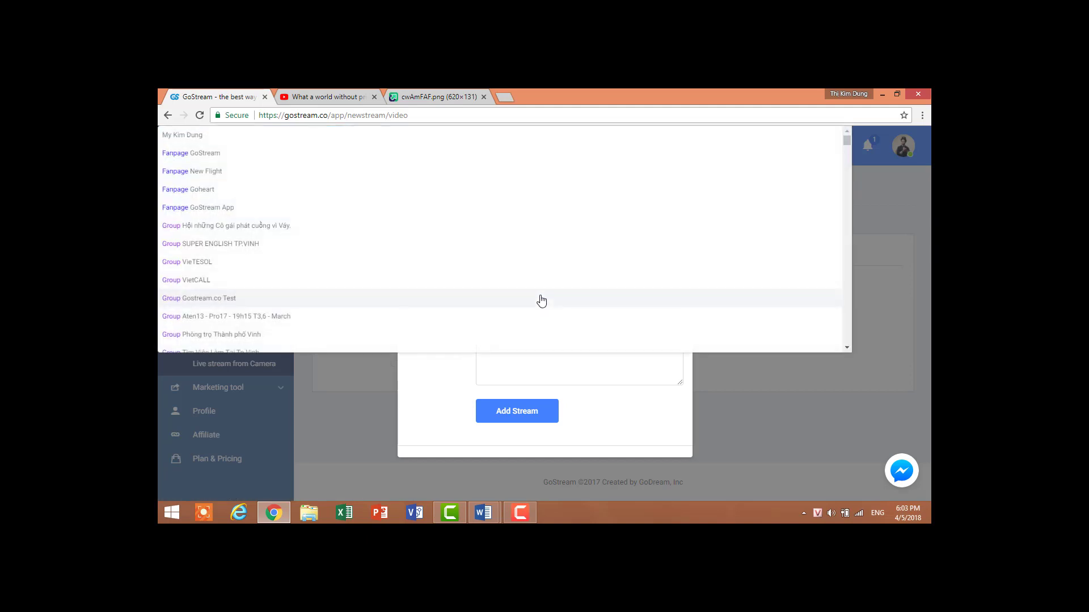
{"action": "left_click", "coordinate": [239, 193]}
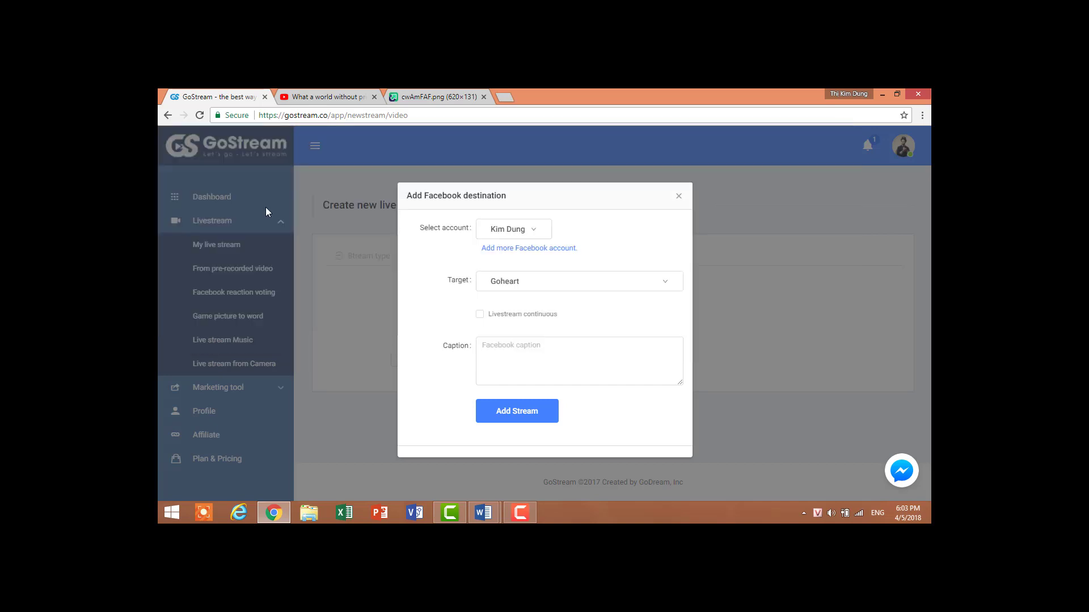
{"action": "left_click", "coordinate": [517, 349]}
{"action": "type", "text": "Tess"}
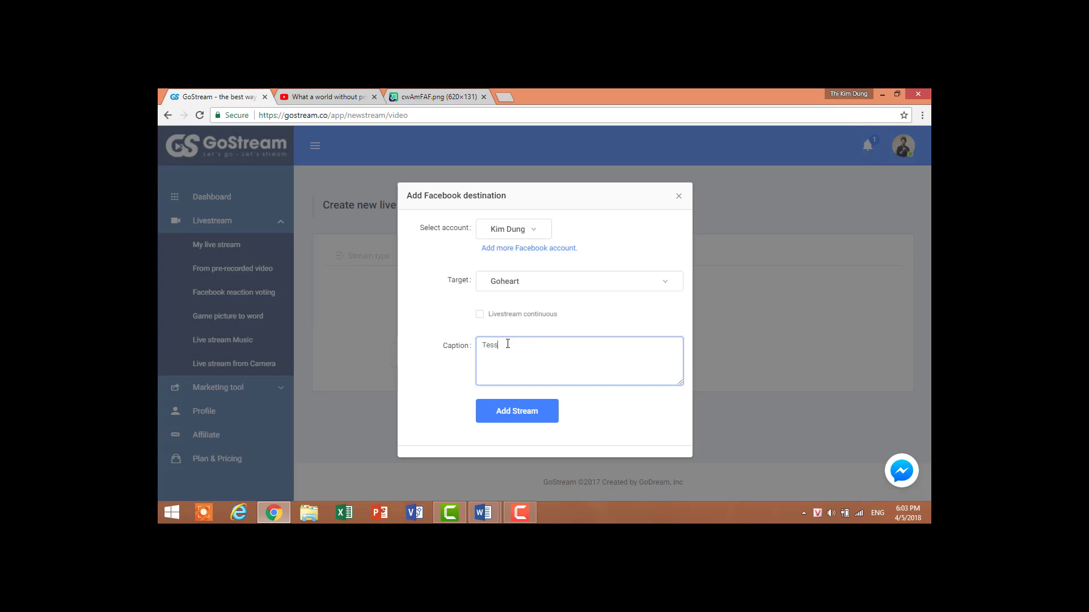
{"action": "type", "text": "t"}
{"action": "left_click", "coordinate": [545, 412]}
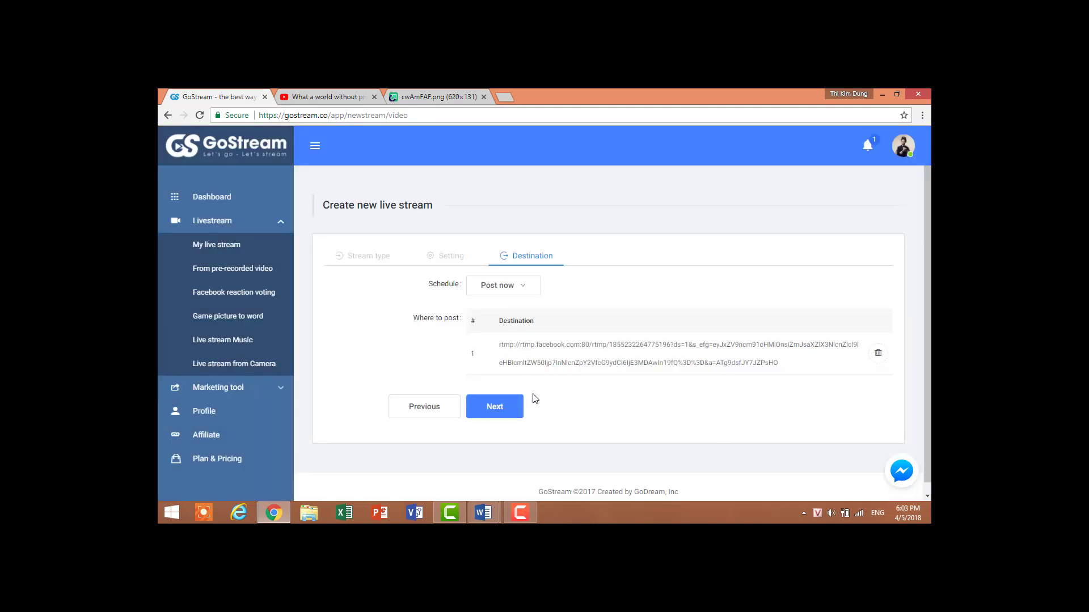
{"action": "left_click", "coordinate": [513, 406]}
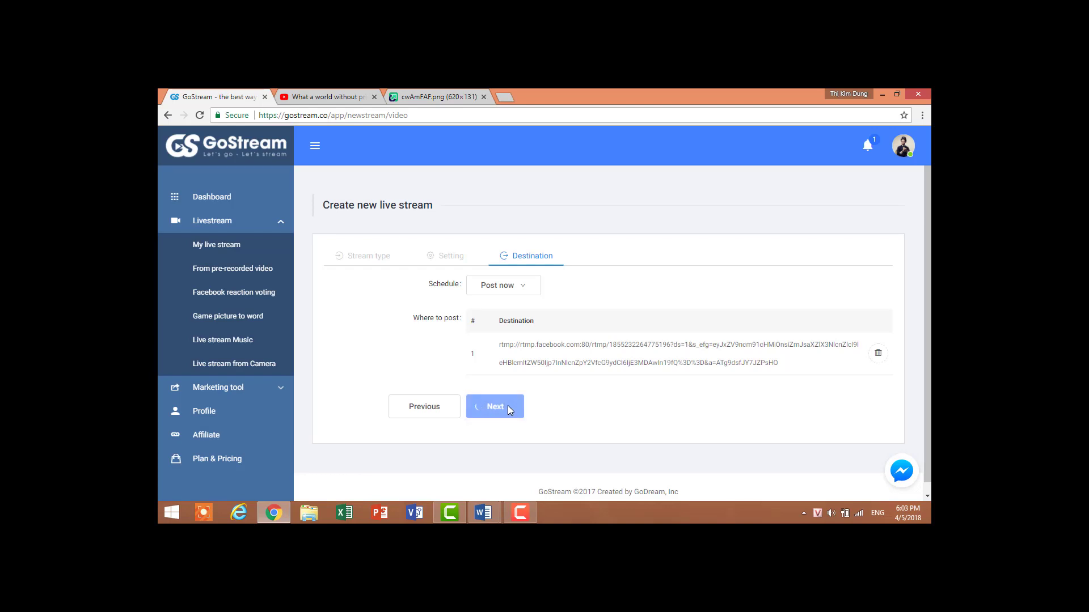